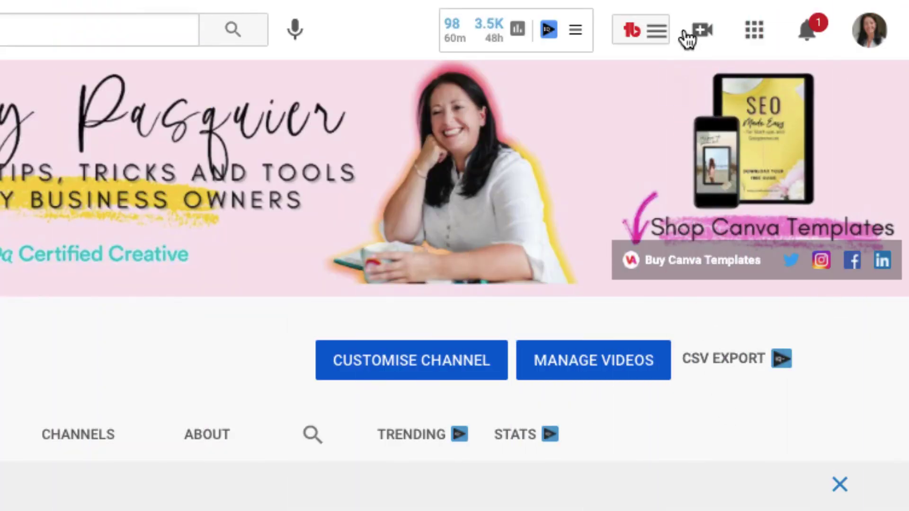
Start a new video upload and choose the file Canva Presentation Zoom (promo).mp4.
left_click(700, 37)
left_click(728, 81)
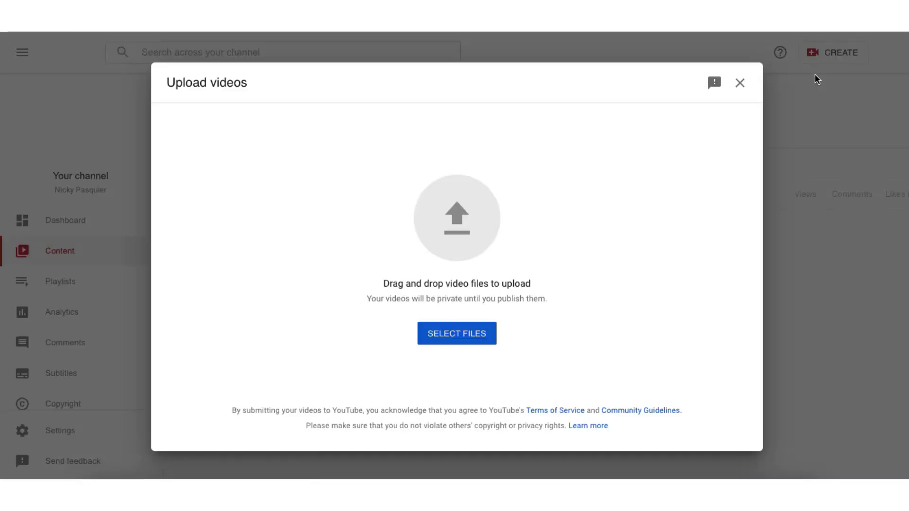
left_click(457, 334)
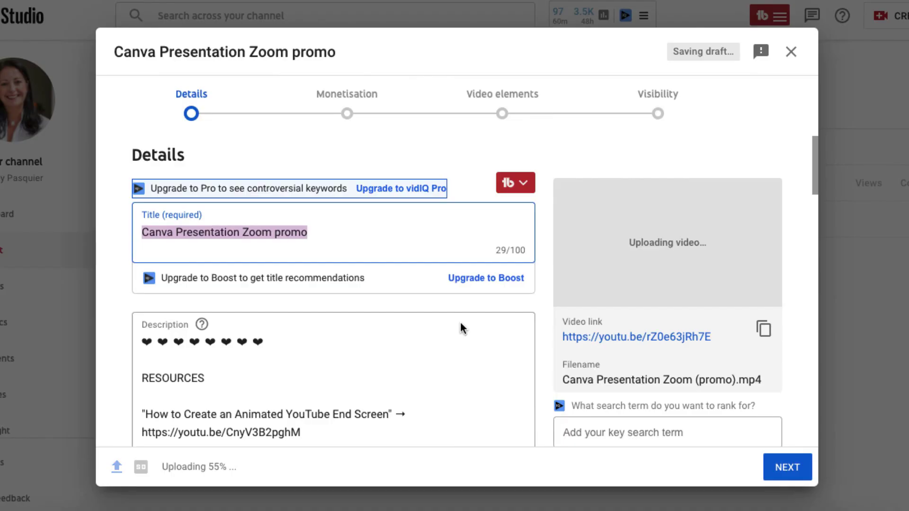
Review the upload details and check the playlists without adding the video to one.
scroll(460, 322, "down", 15)
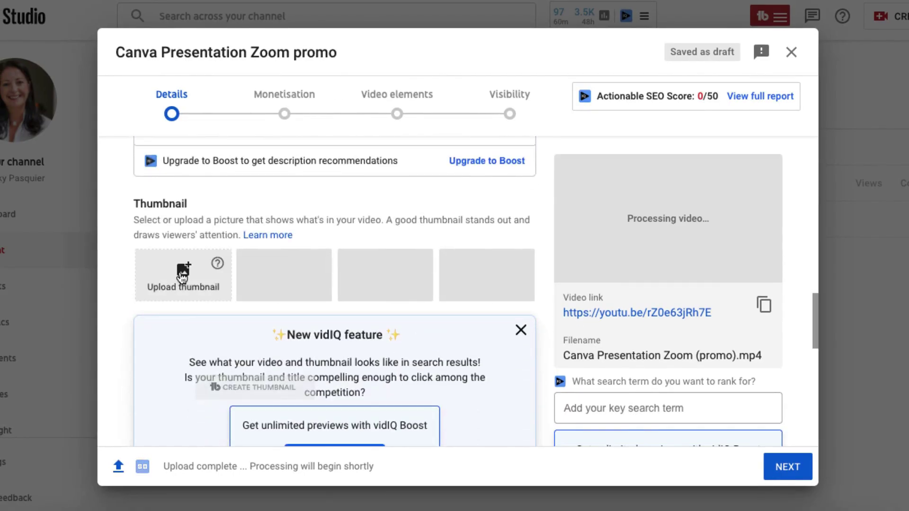
scroll(182, 279, "down", 5)
scroll(182, 278, "down", 2)
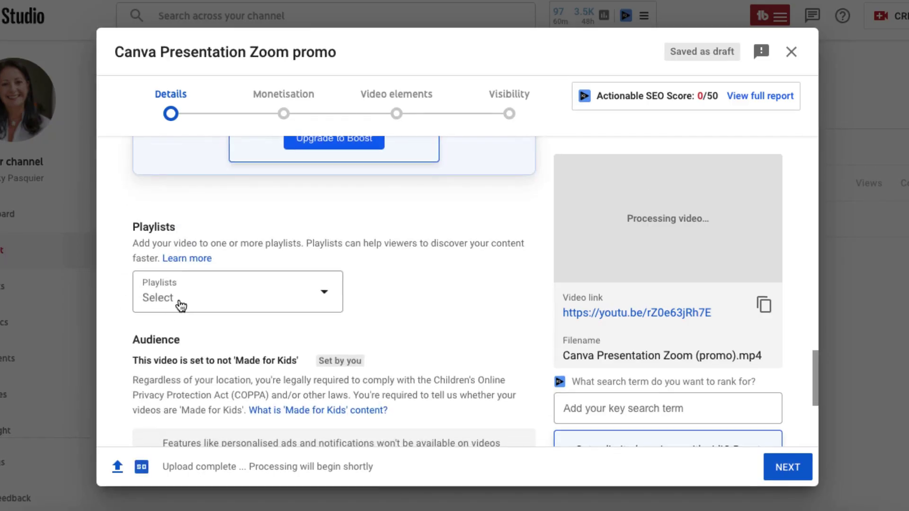
left_click(178, 304)
left_click(464, 298)
scroll(468, 298, "down", 4)
Under more options, keep the video language as English (United Kingdom) and continue to Video elements.
left_click(187, 397)
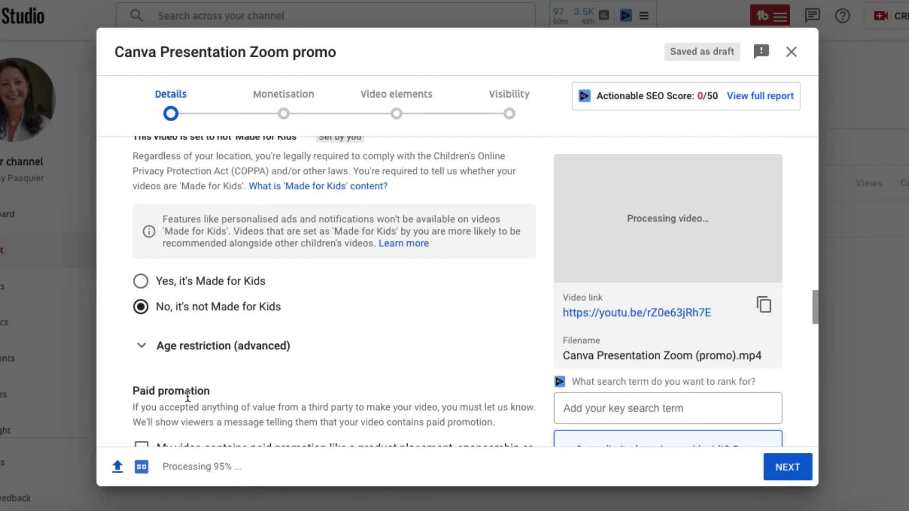
scroll(199, 379, "down", 10)
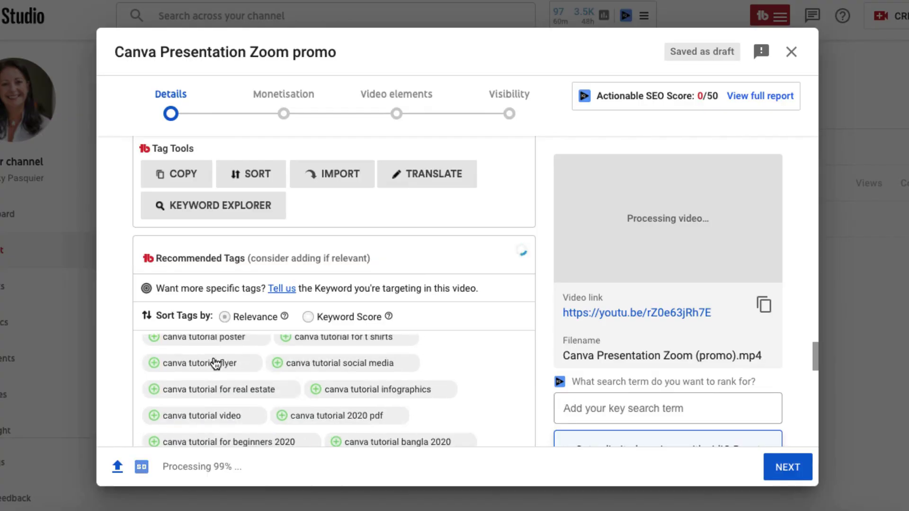
scroll(537, 304, "down", 8)
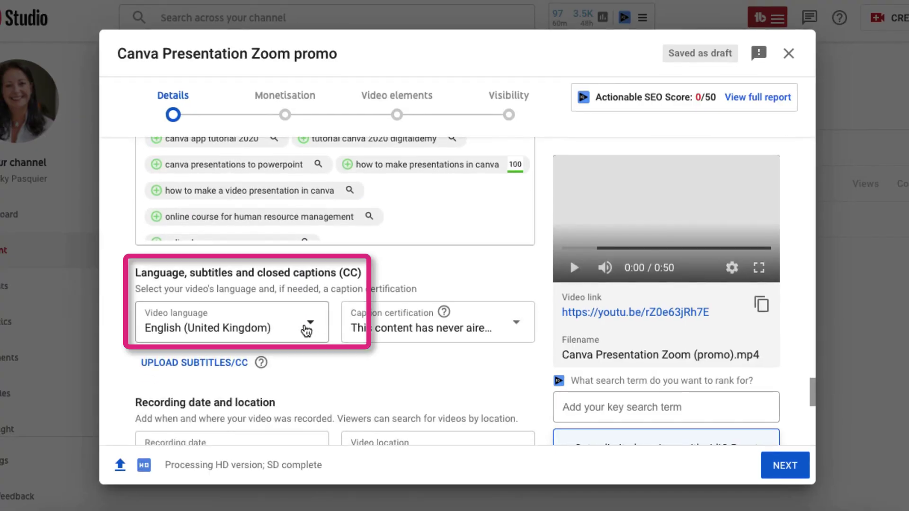
left_click(307, 330)
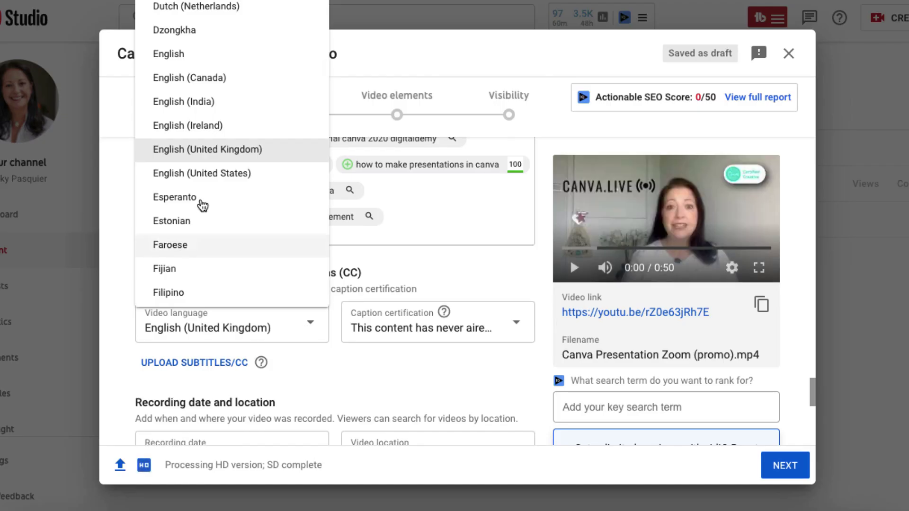
left_click(190, 154)
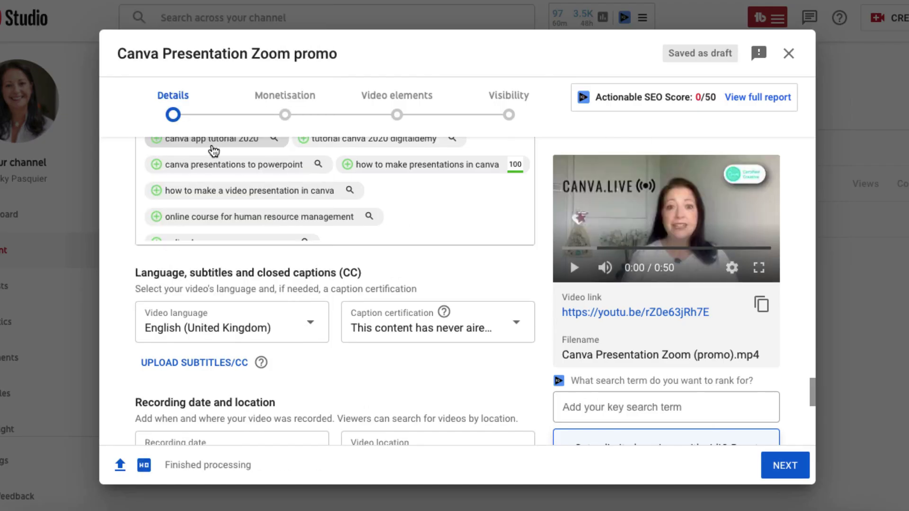
left_click(782, 467)
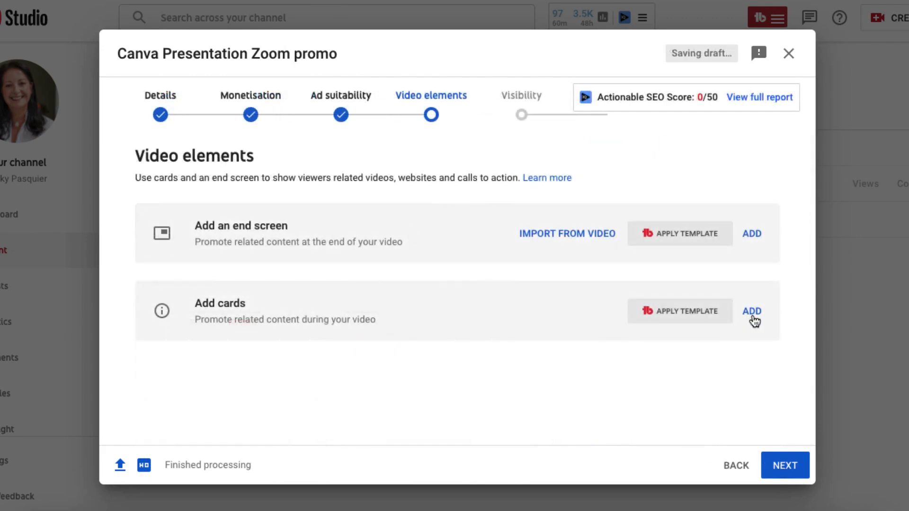
Leave visibility on Unlisted and save the Canva Presentation Zoom promo.
left_click(786, 465)
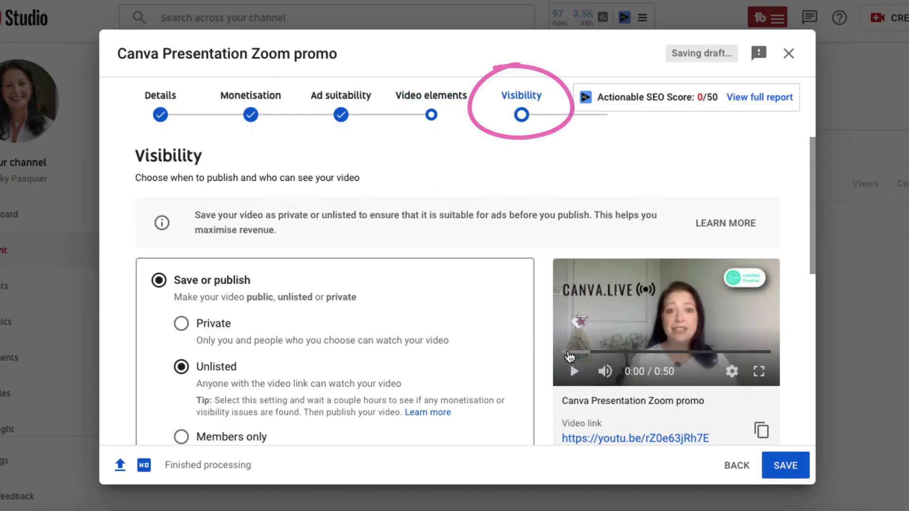
scroll(330, 336, "down", 3)
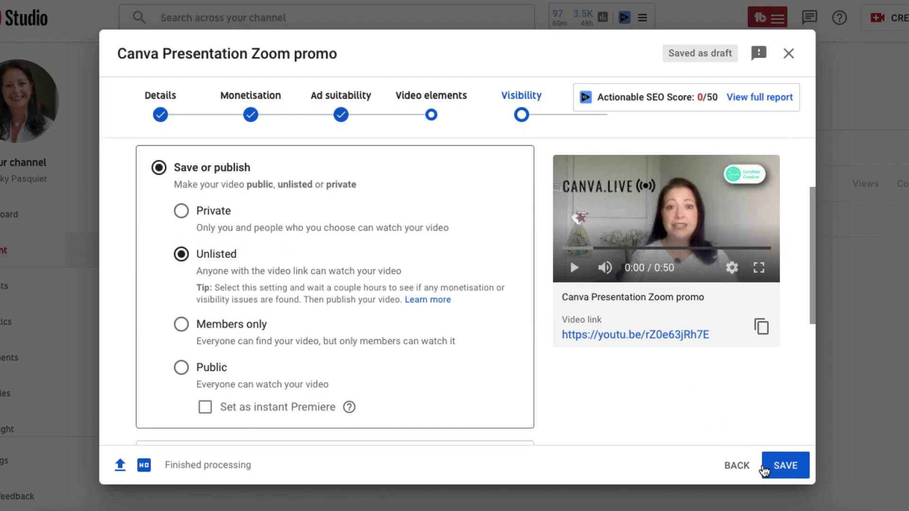
left_click(784, 468)
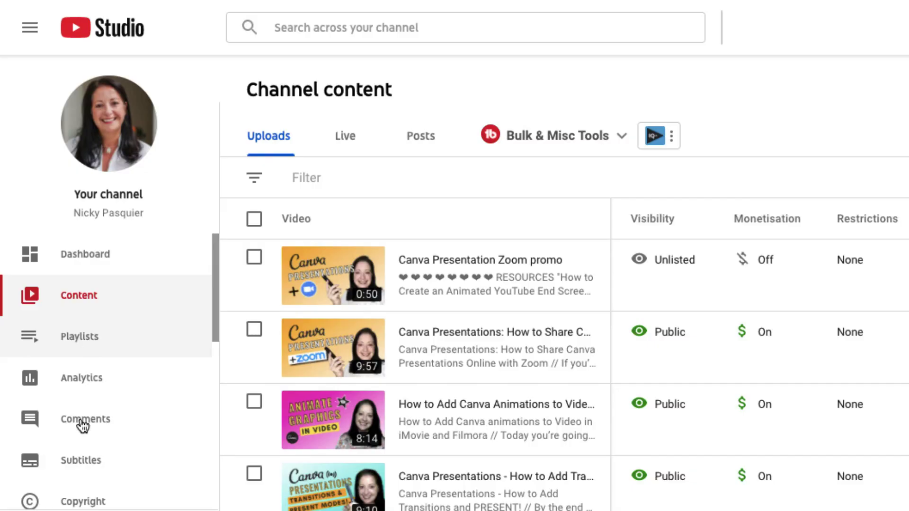
Show the Zoom promo's subtitle languages and duplicate English (Automatic) into an editable copy.
left_click(81, 464)
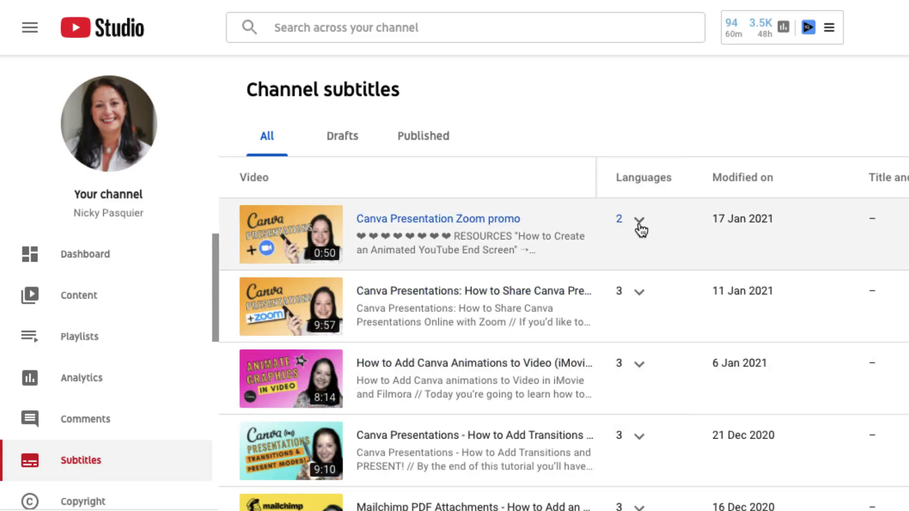
left_click(639, 222)
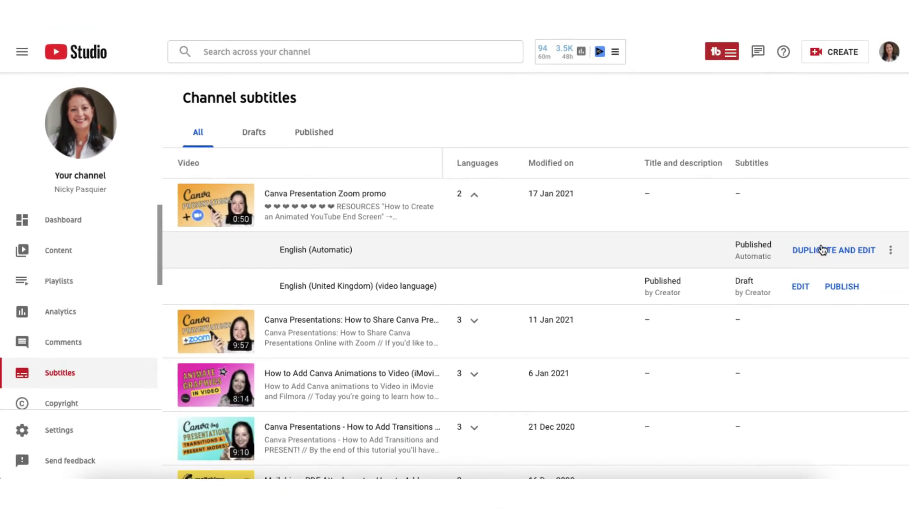
left_click(853, 254)
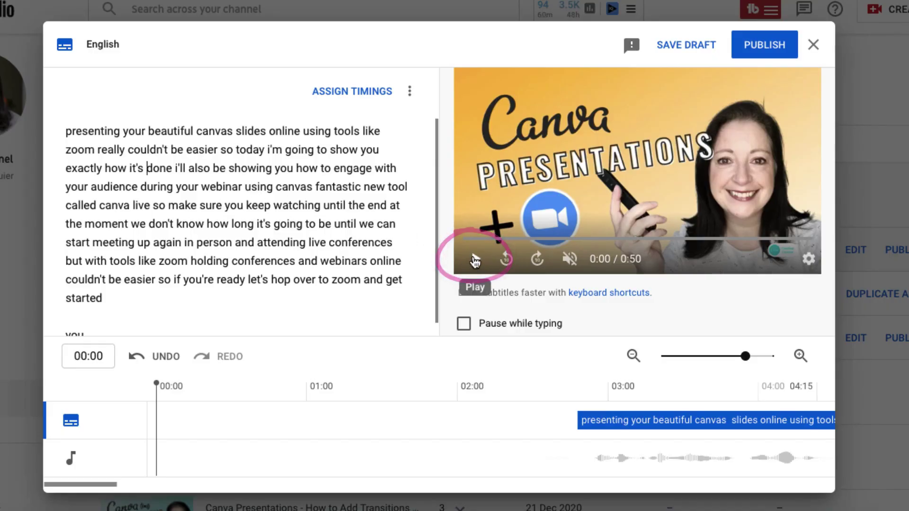
Play the video and capitalise 'Canva' and 'Zoom' in the transcript.
left_click(475, 259)
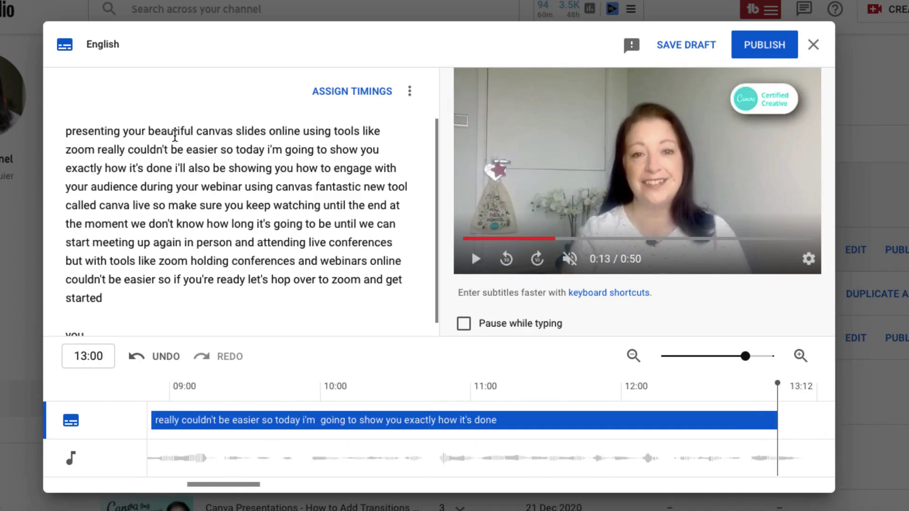
key("BackSpace")
type("C")
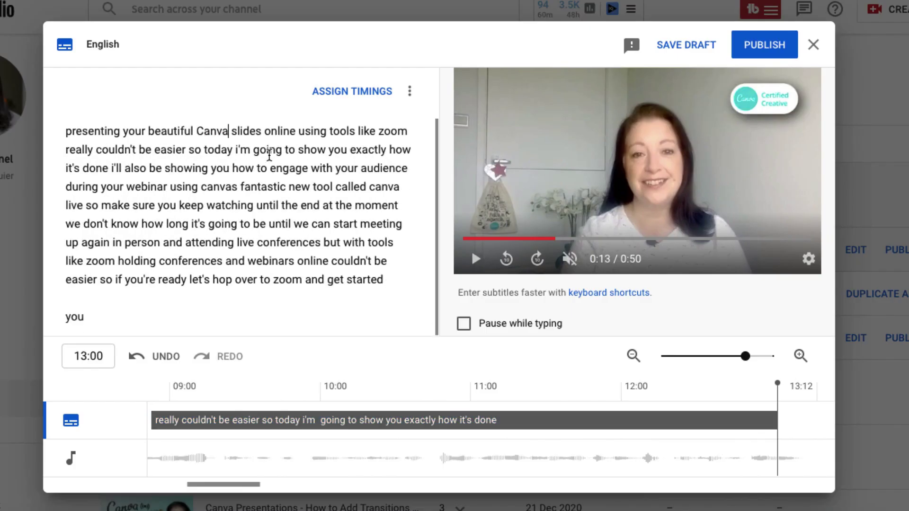
left_click(383, 130)
key("BackSpace")
type("Z")
Split the run-on sentence with a full stop after 'easier' and a capital 'So'.
left_click(190, 149)
type(".")
key("Right")
key("Delete")
type("S")
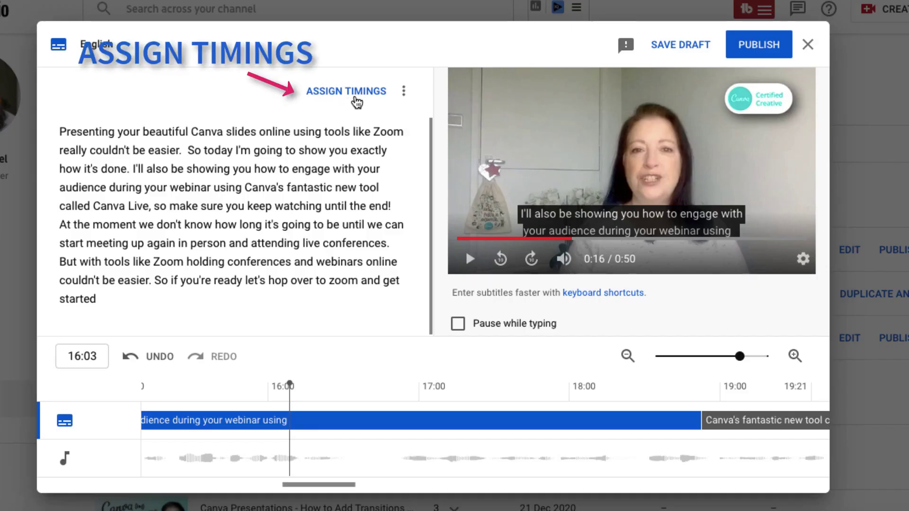
Assign timings to the corrected transcript and rewind the preview near the beginning.
left_click(362, 96)
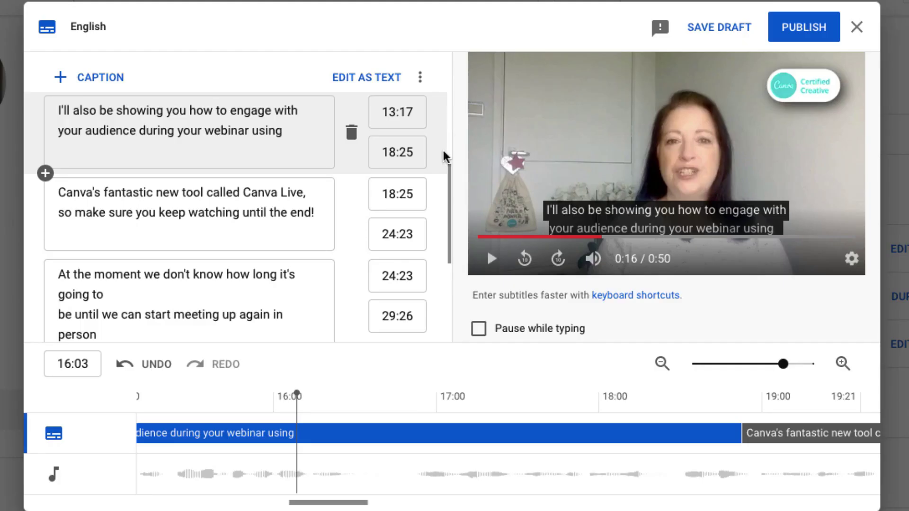
left_click(492, 259)
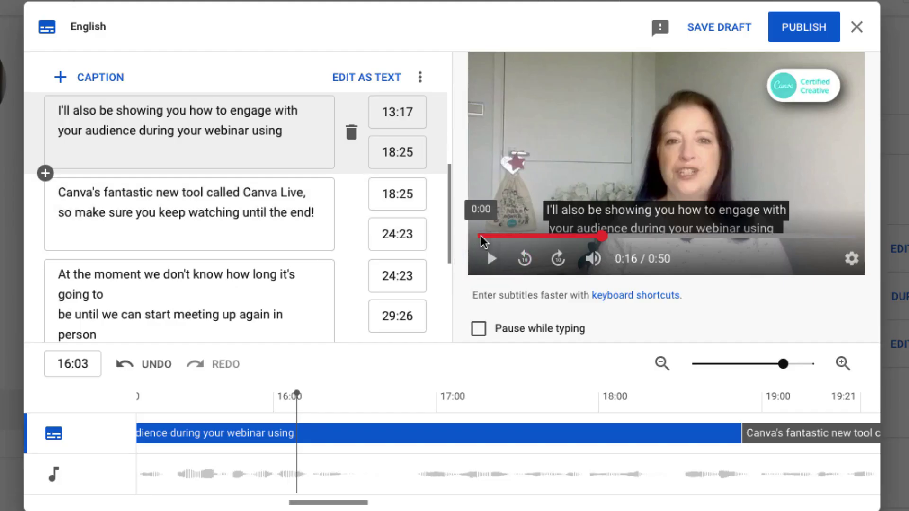
left_click(487, 238)
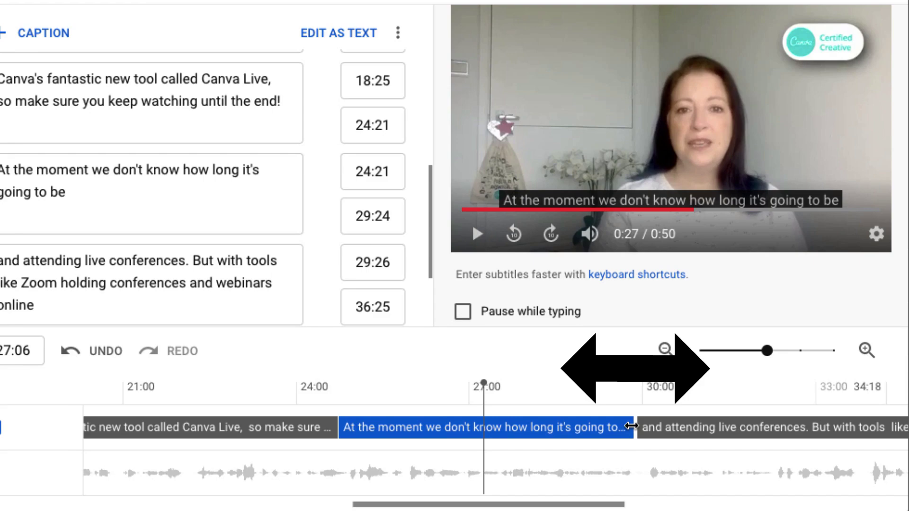
End 'At the moment' at 27:07 and add 'until we can start meeting up again in person' ending 29:21.
left_click_drag(631, 426, 486, 433)
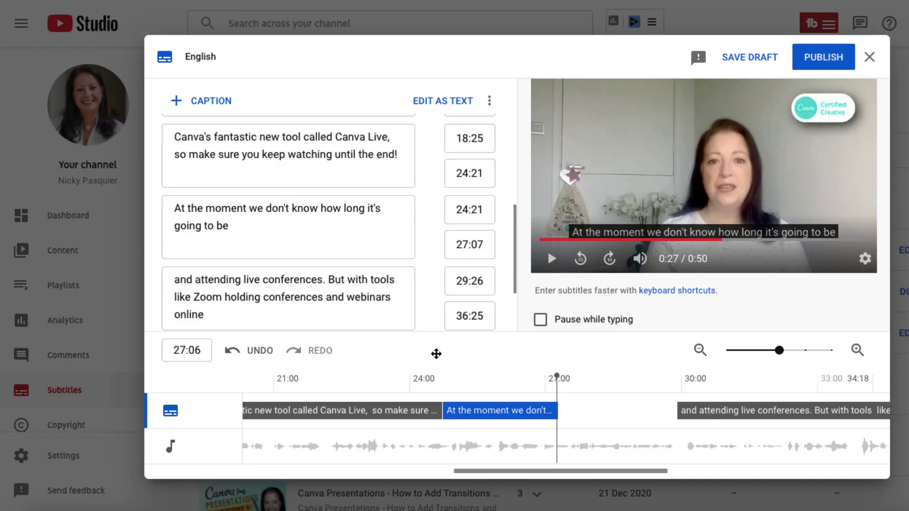
mouse_move(164, 263)
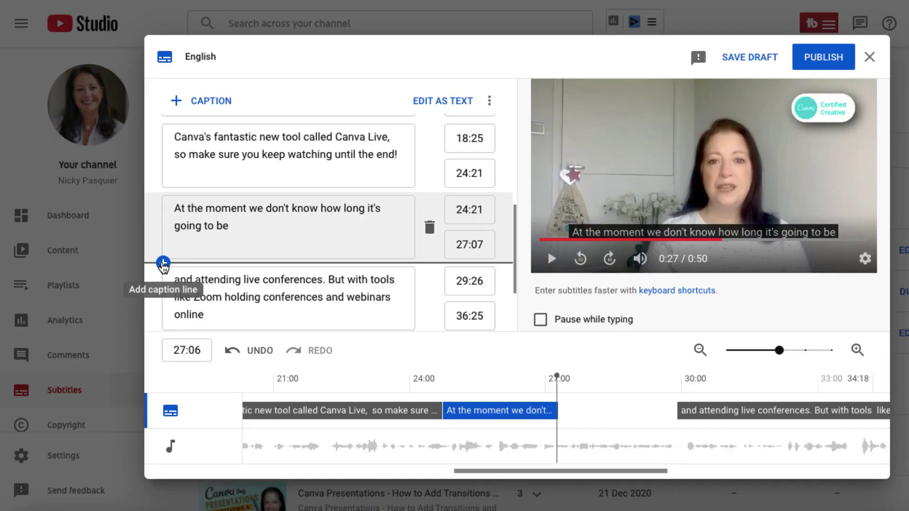
left_click(163, 263)
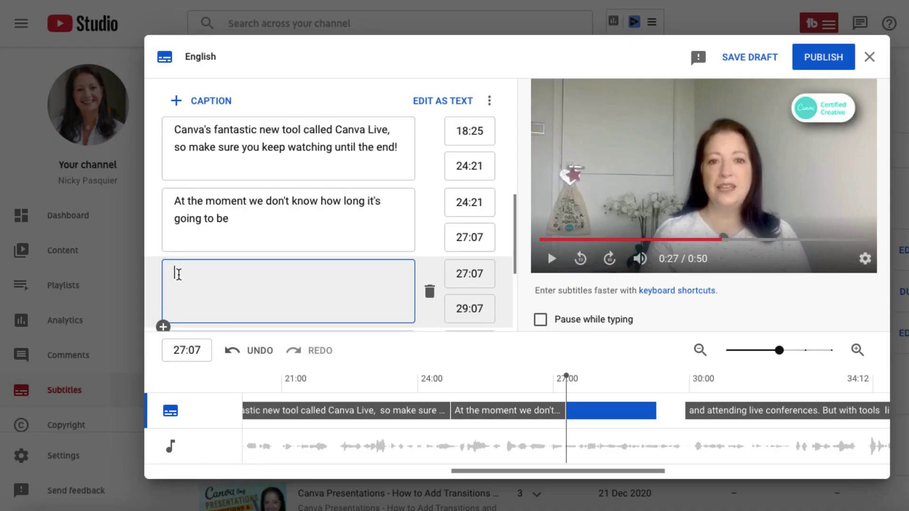
type("until we can start meeting up again in person")
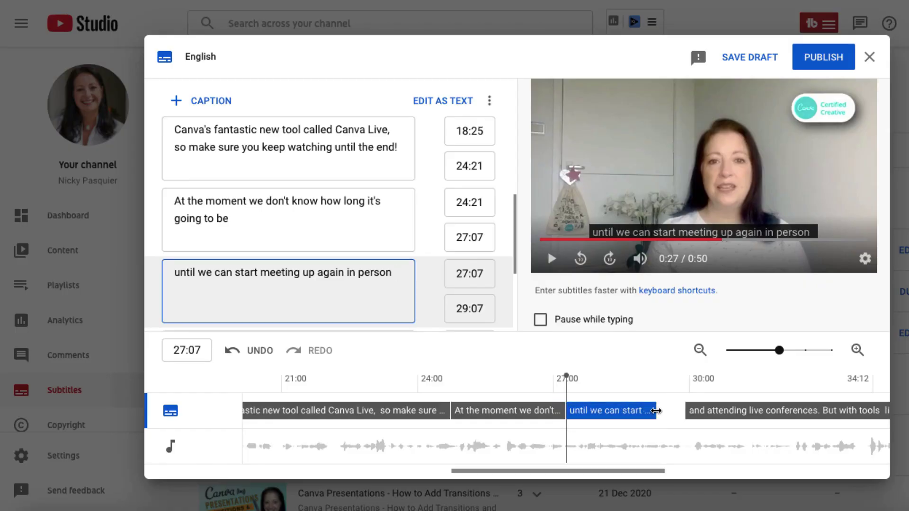
left_click_drag(655, 410, 677, 410)
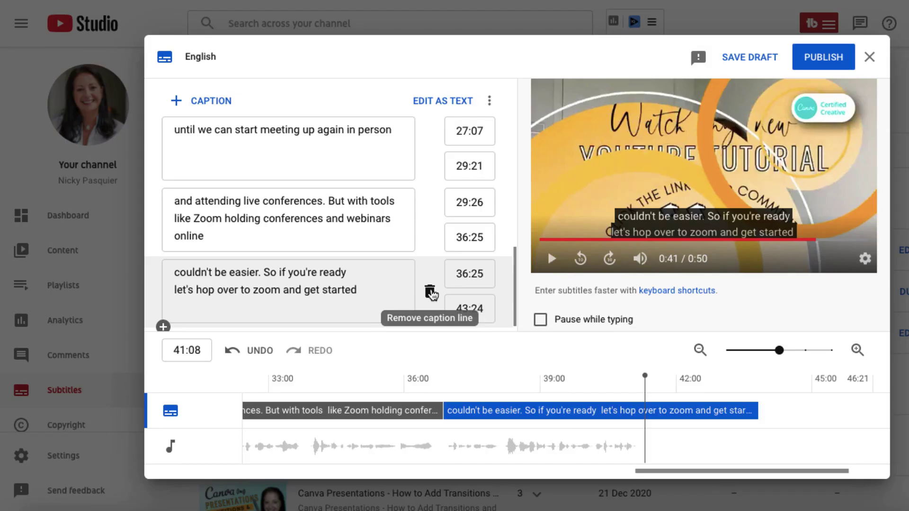
Delete the final 'couldn't be easier… get started' caption line and publish the English subtitles.
left_click(430, 292)
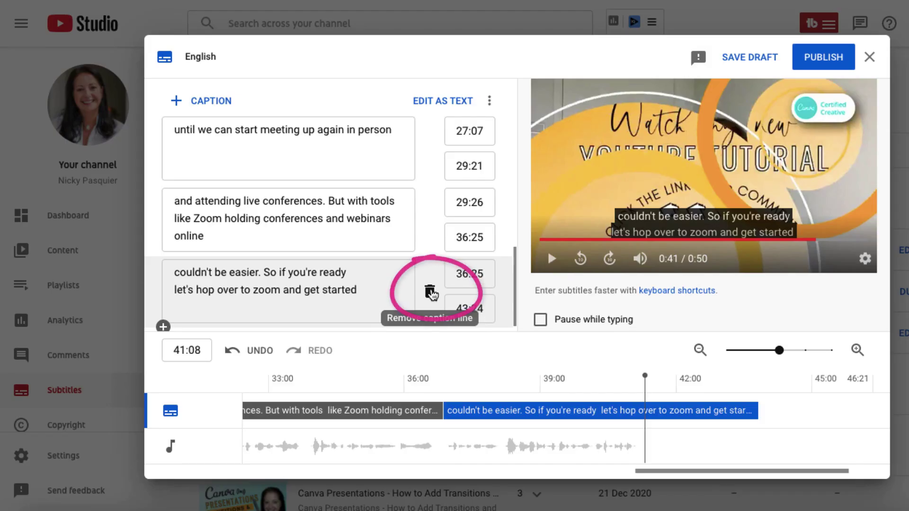
left_click(430, 293)
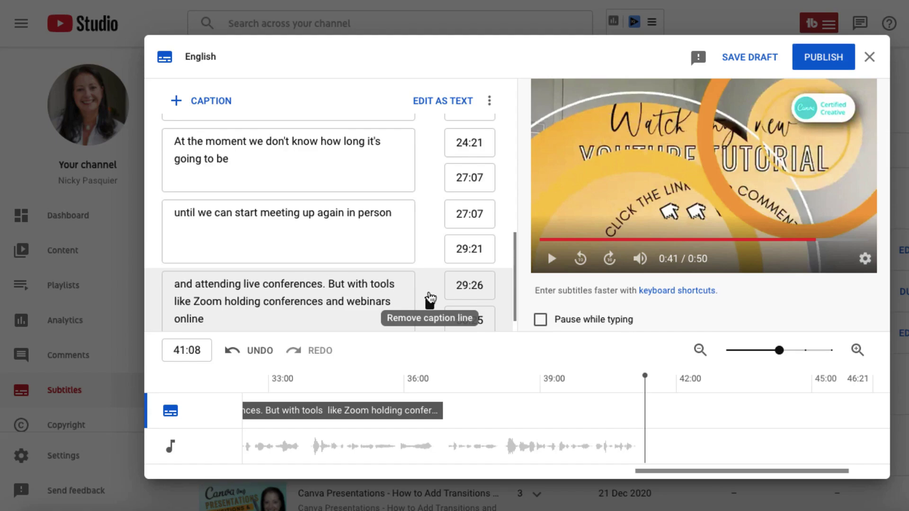
left_click(816, 58)
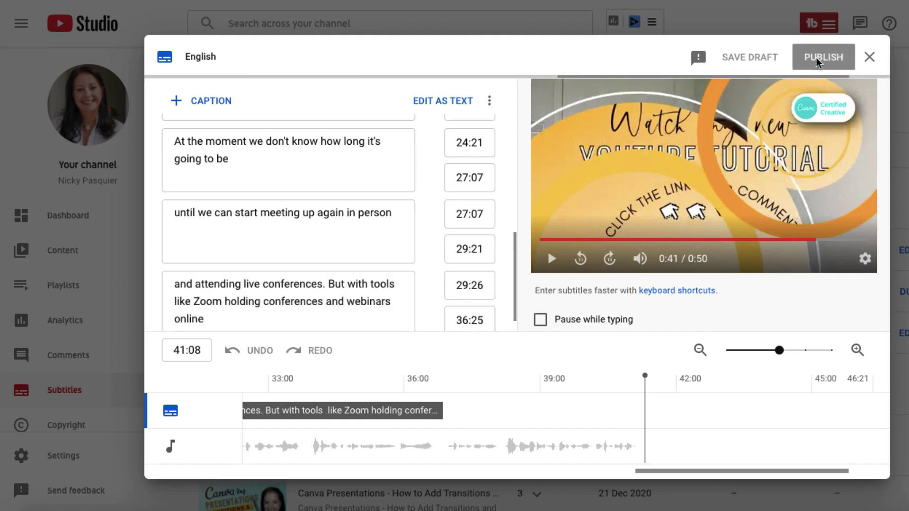